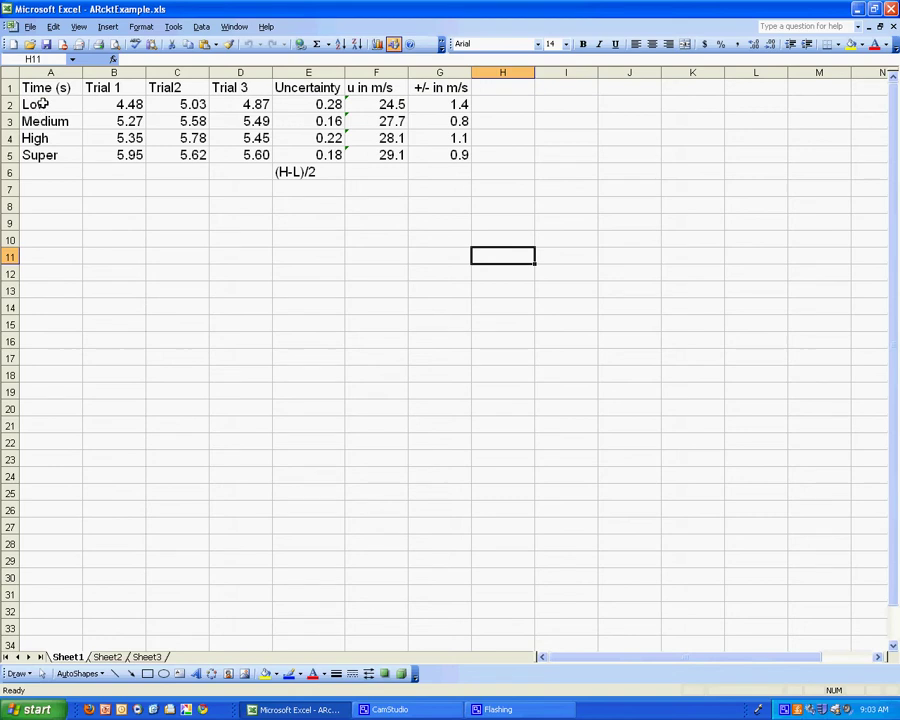
Build a clustered column chart of velocities F2:F5 against washer sizes A2:A5, reaching chart options.
drag(43, 104, 44, 150)
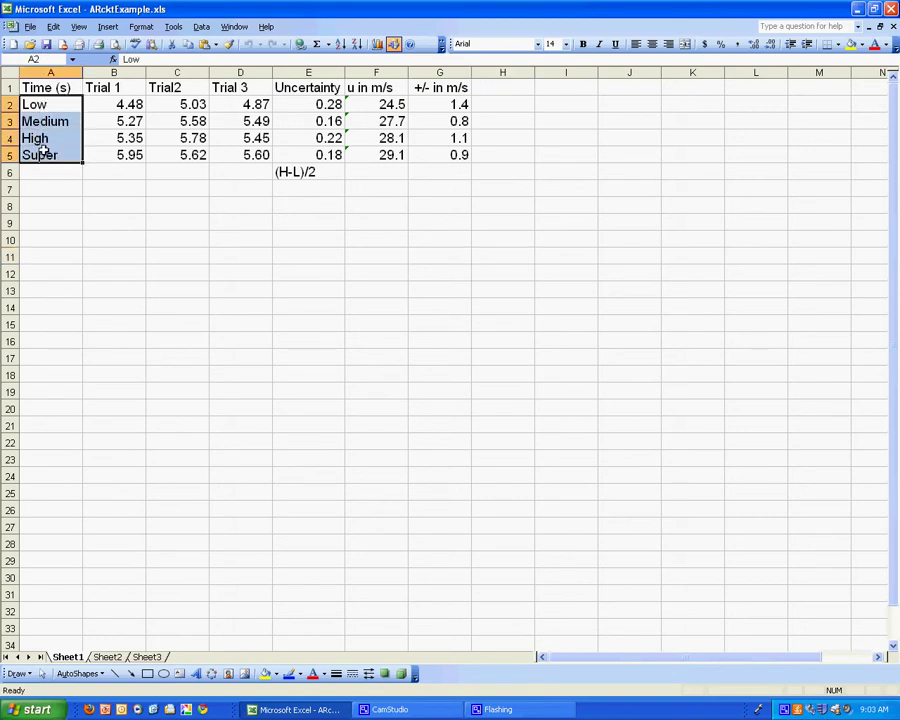
ctrl+drag(390, 104, 394, 153)
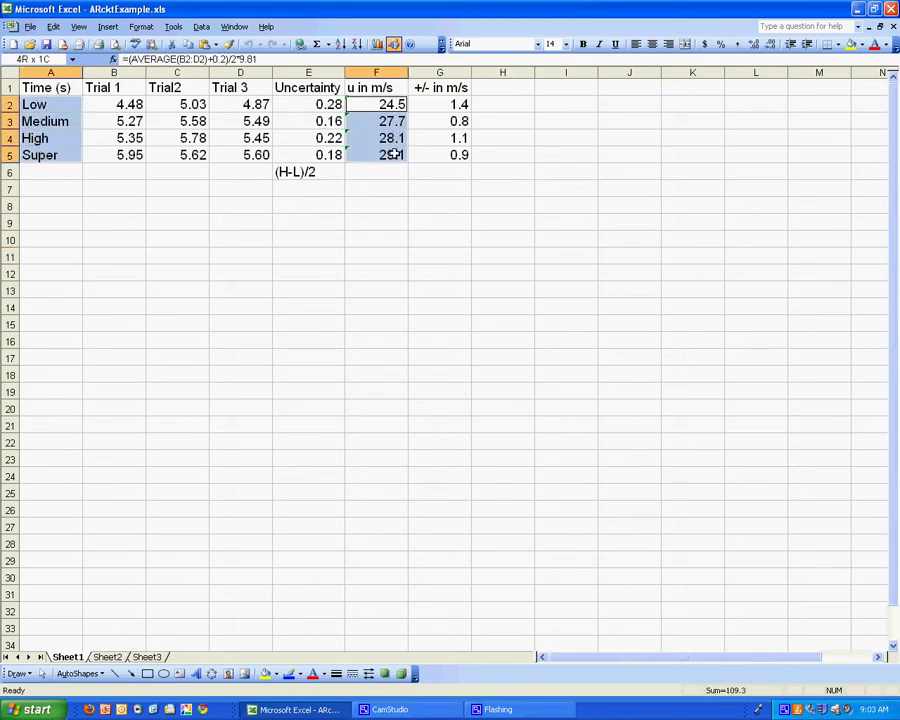
click(379, 45)
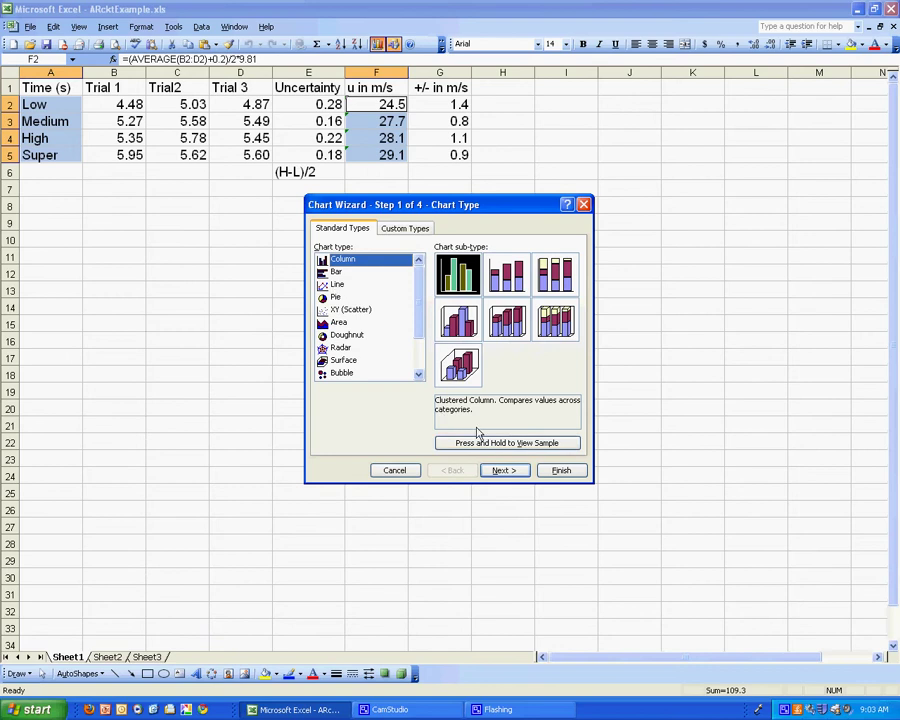
click(502, 470)
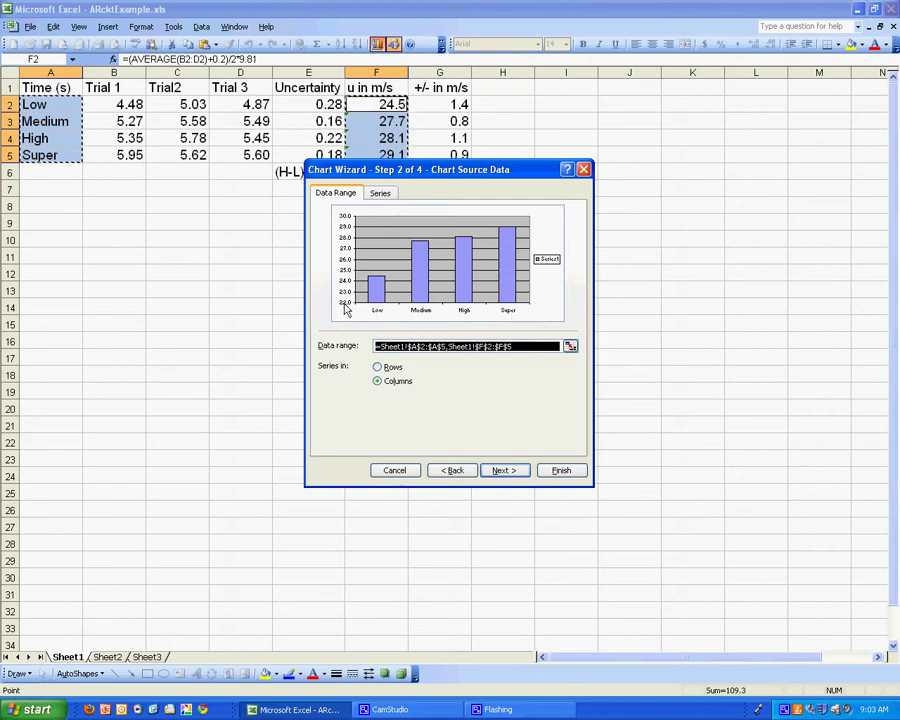
click(516, 474)
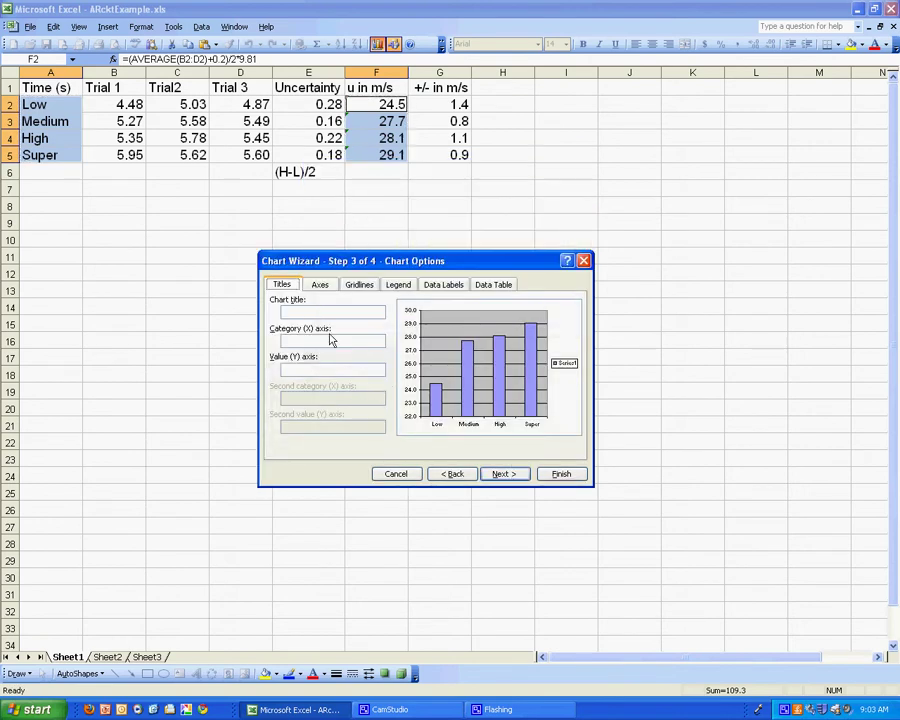
Enter the chart title 'Rocket Launch Velocity by Washer Size' and the X and Y axis titles.
click(332, 312)
text(Rocket Launch Velocity by)
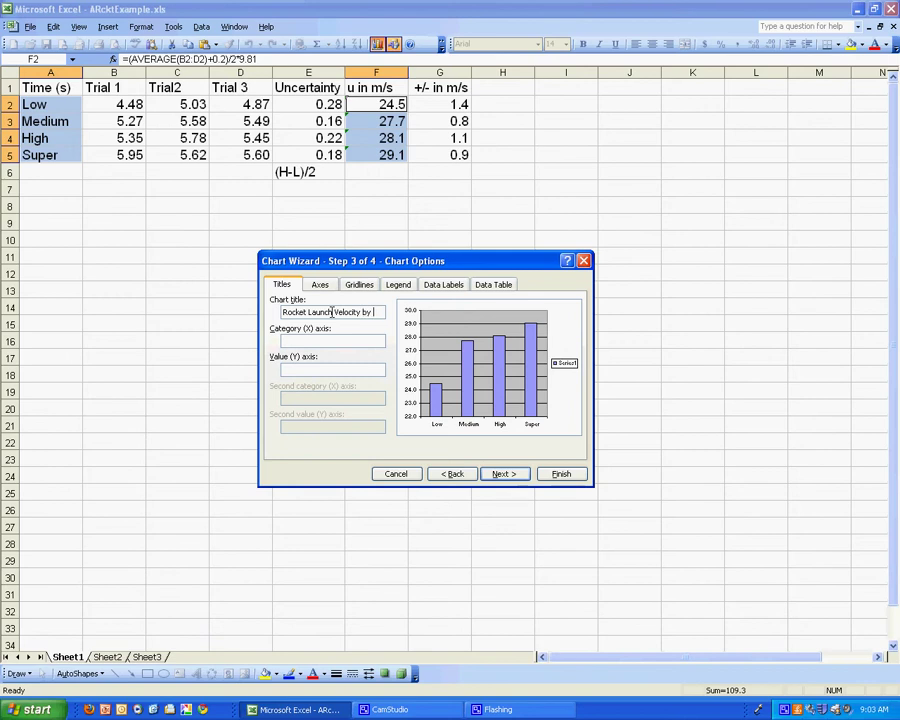
text(Washer S)
text(iz)
click(338, 341)
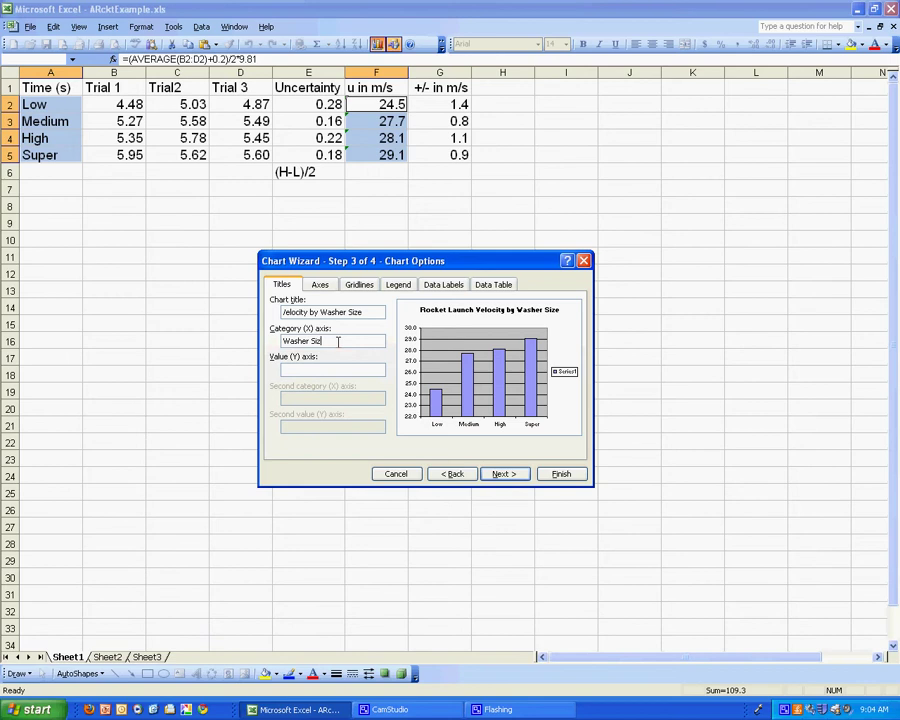
key(Tab)
text(Launch Velocity in m/s)
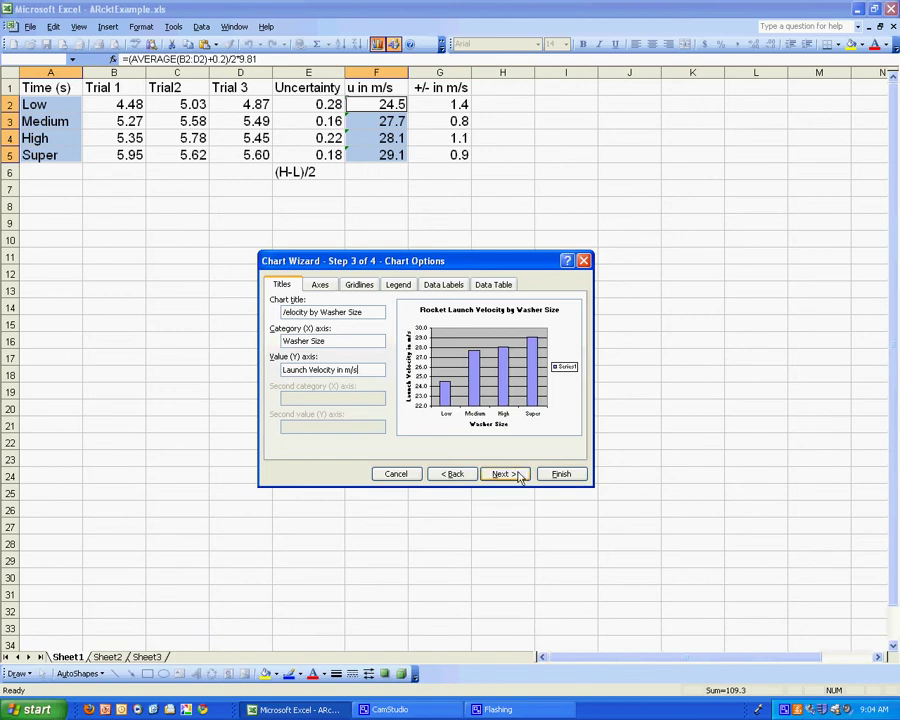
click(320, 287)
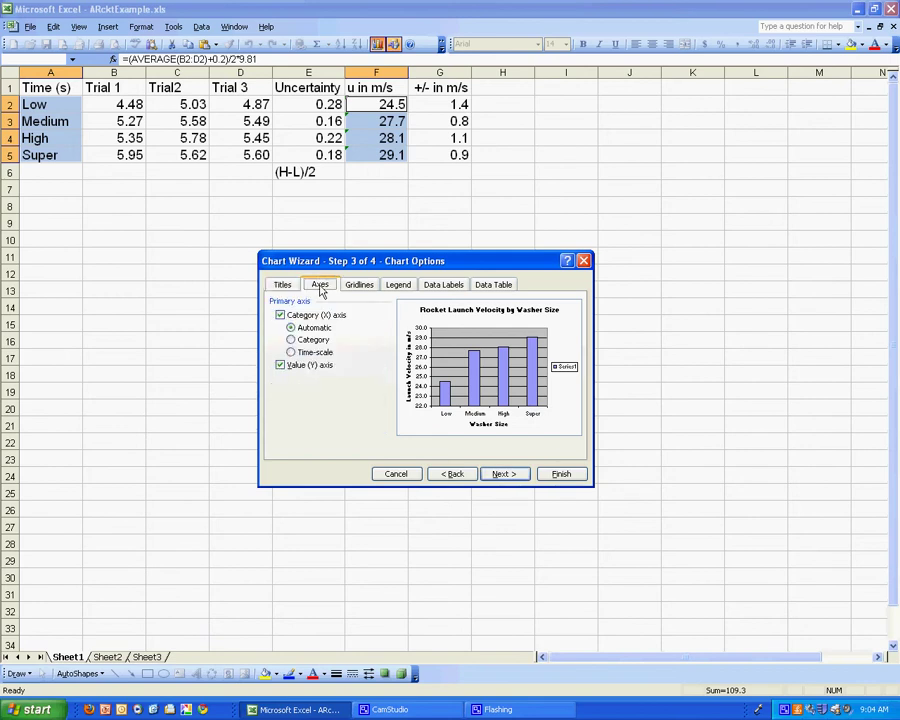
click(286, 286)
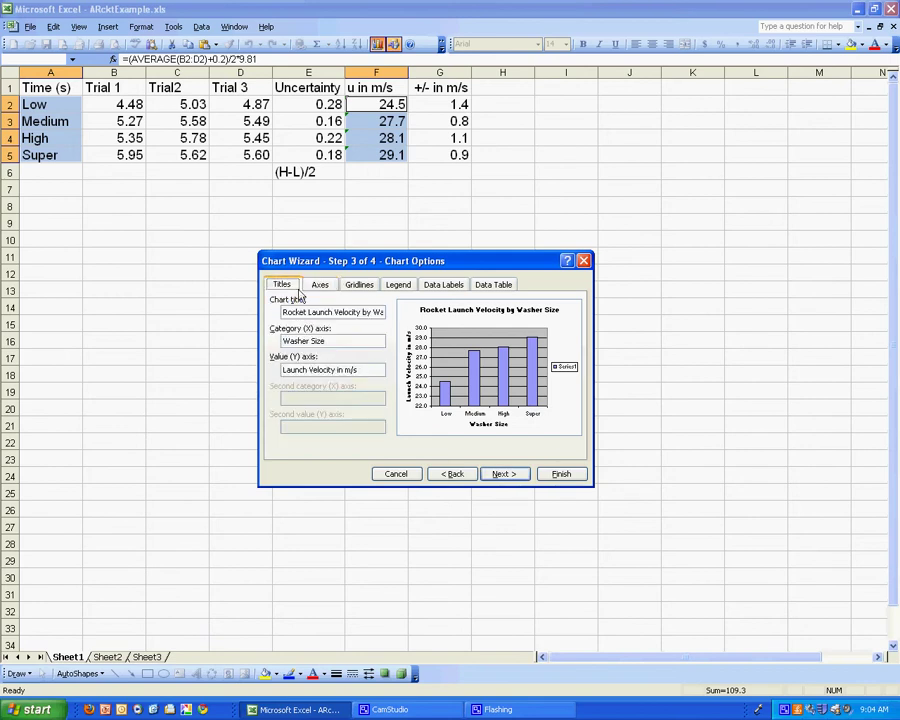
Place the chart on a new sheet named Velocity and finish the wizard.
click(502, 473)
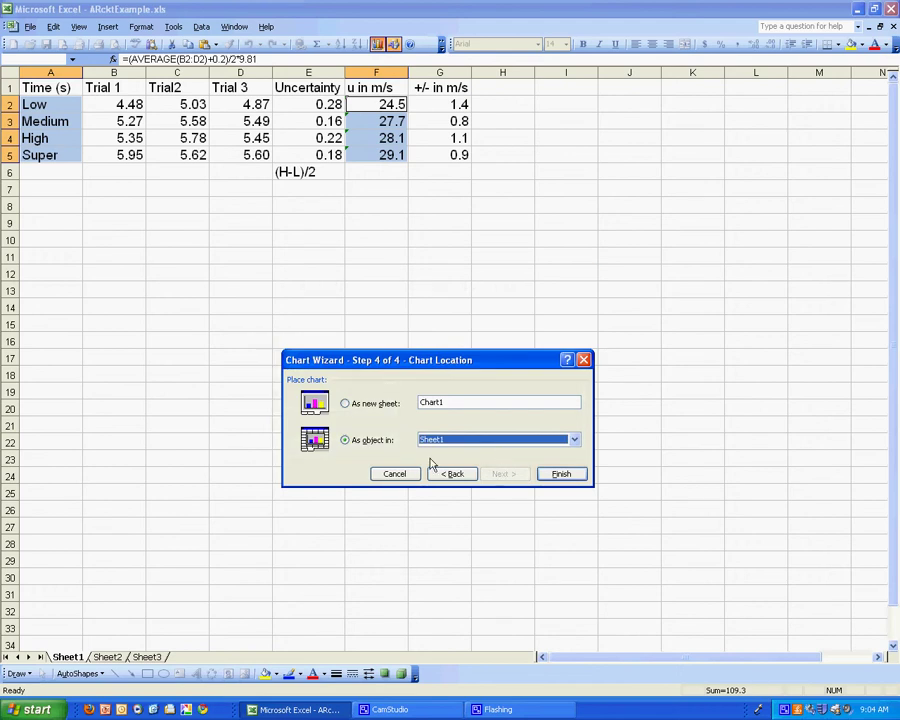
click(362, 405)
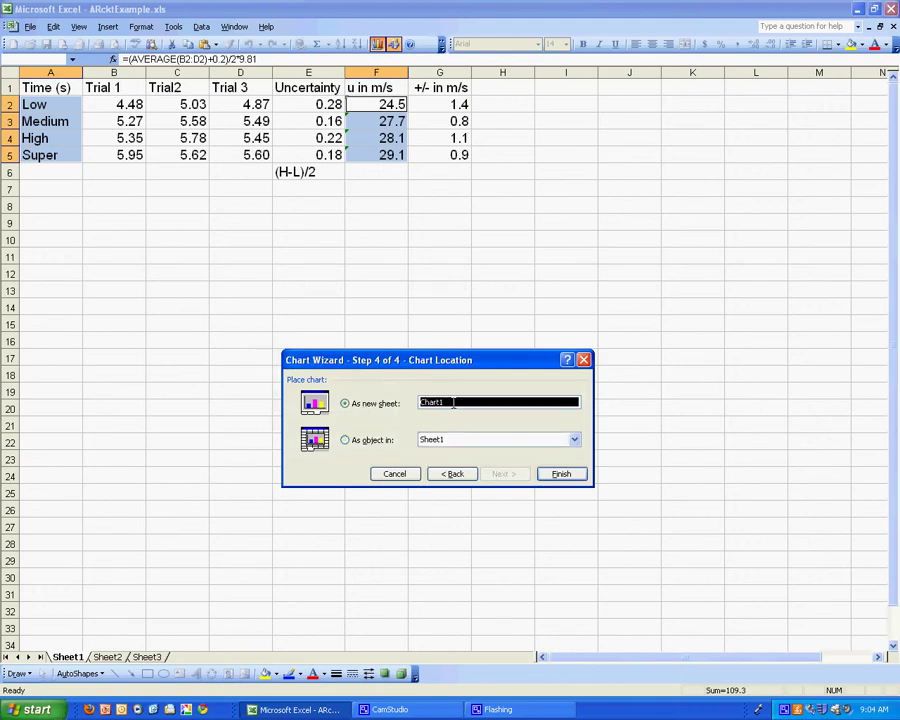
text(Velocity)
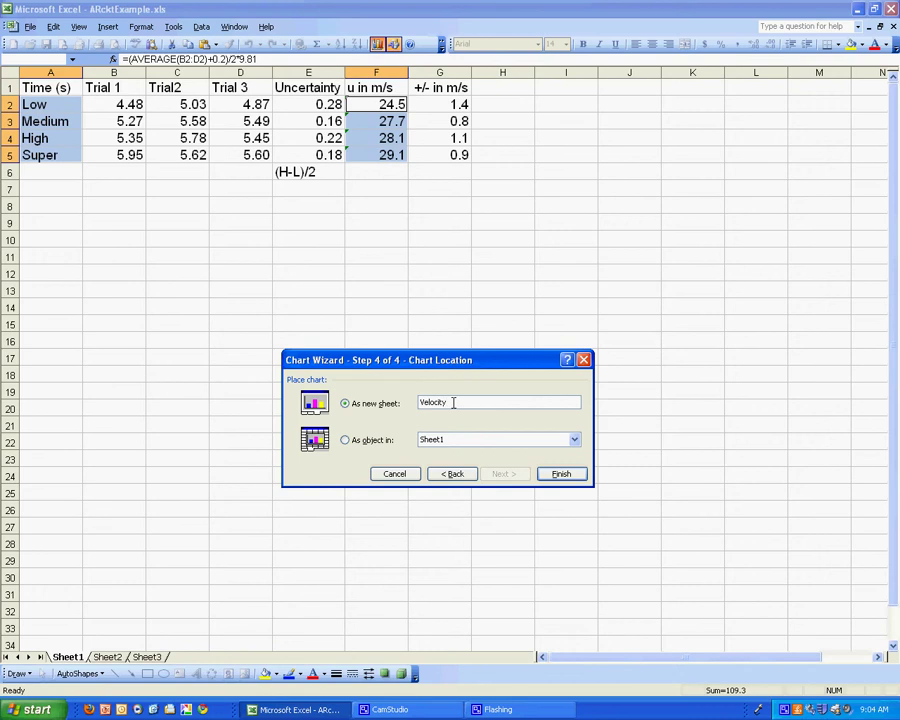
click(562, 474)
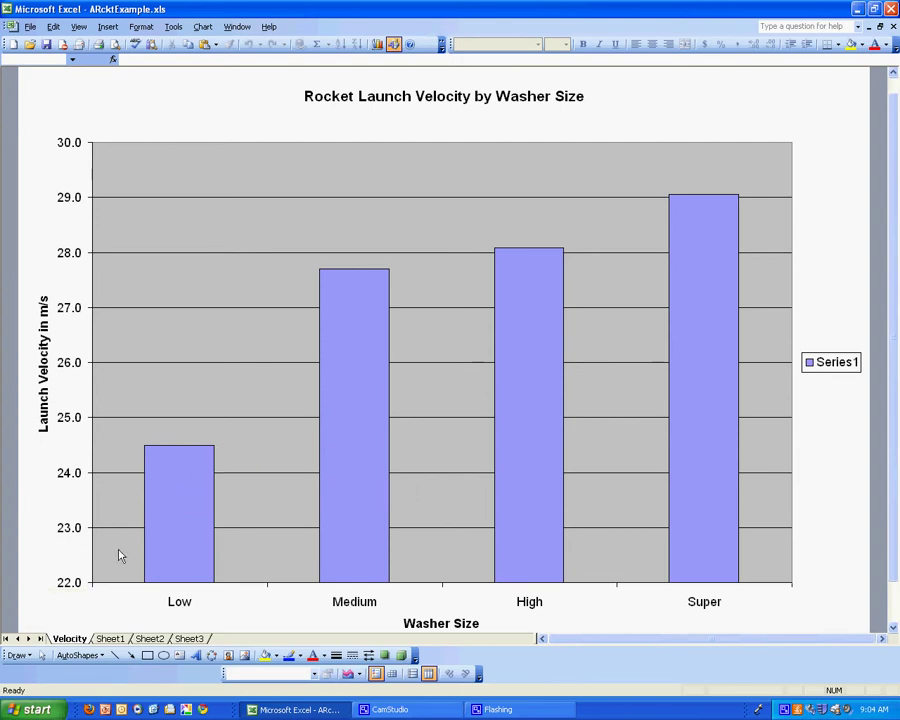
Fix the value axis minimum at 0 and delete the Series1 legend.
double_click(64, 582)
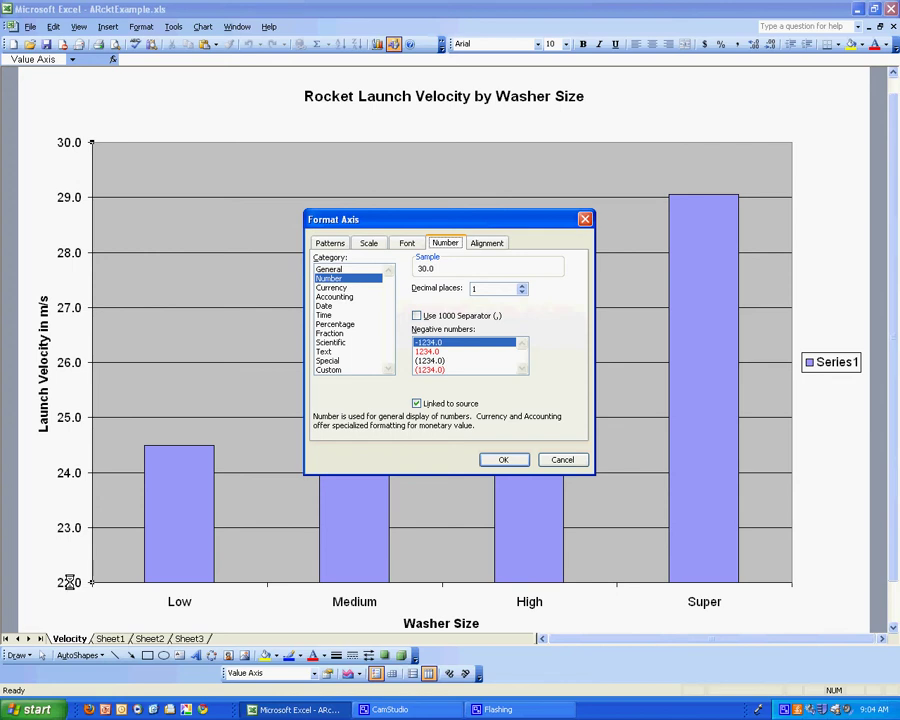
click(368, 245)
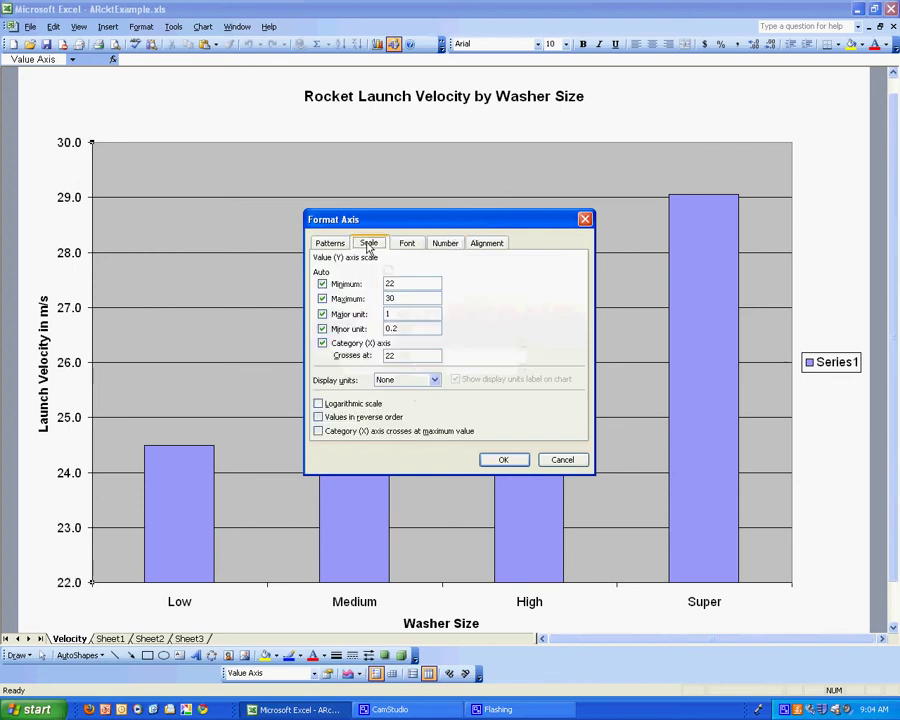
click(322, 284)
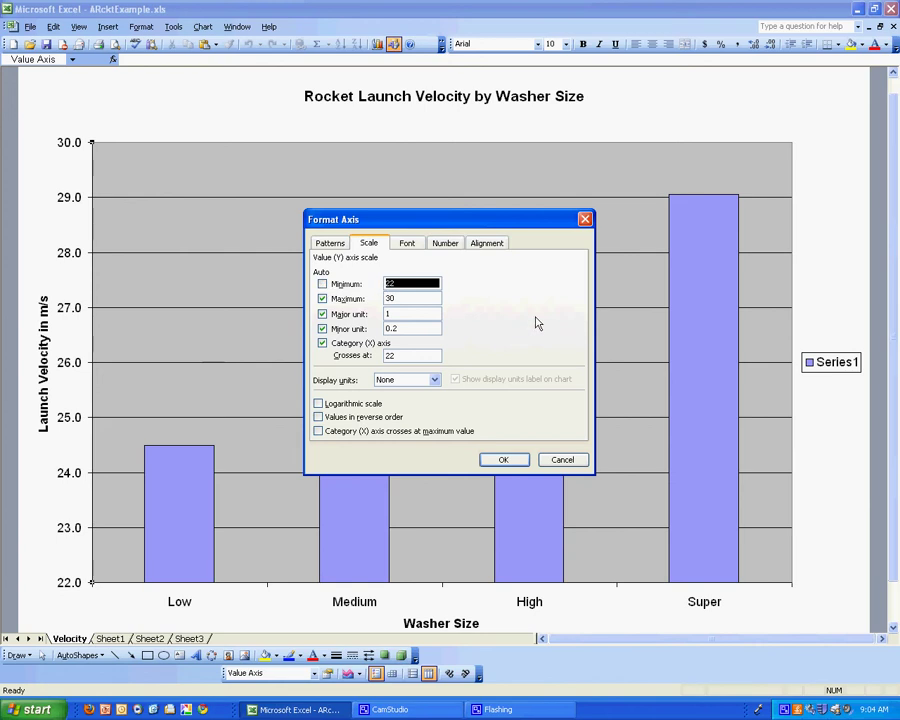
text(0)
click(512, 459)
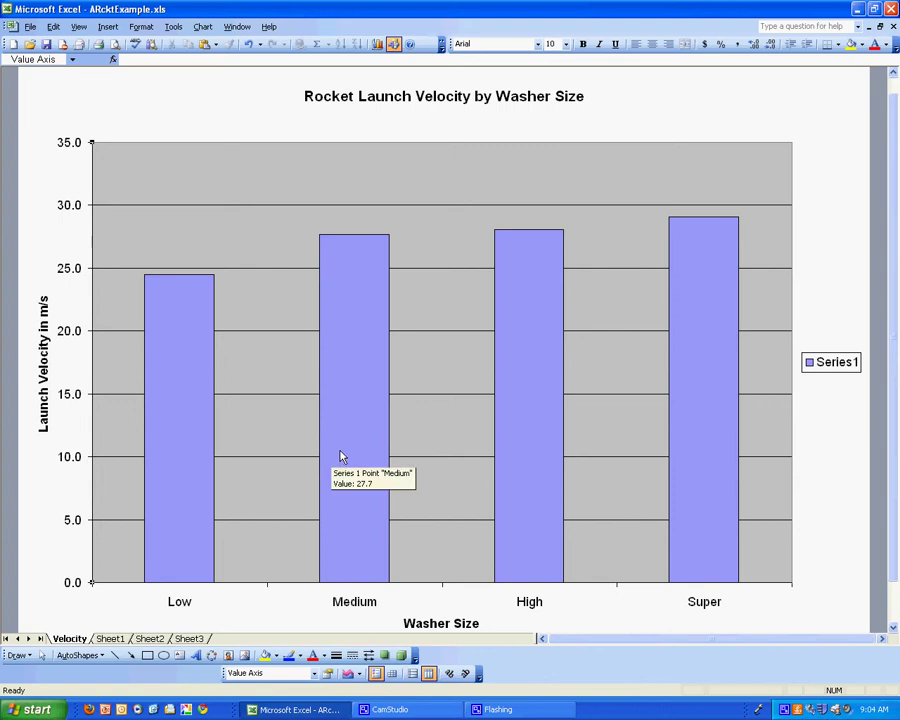
click(828, 360)
key(Delete)
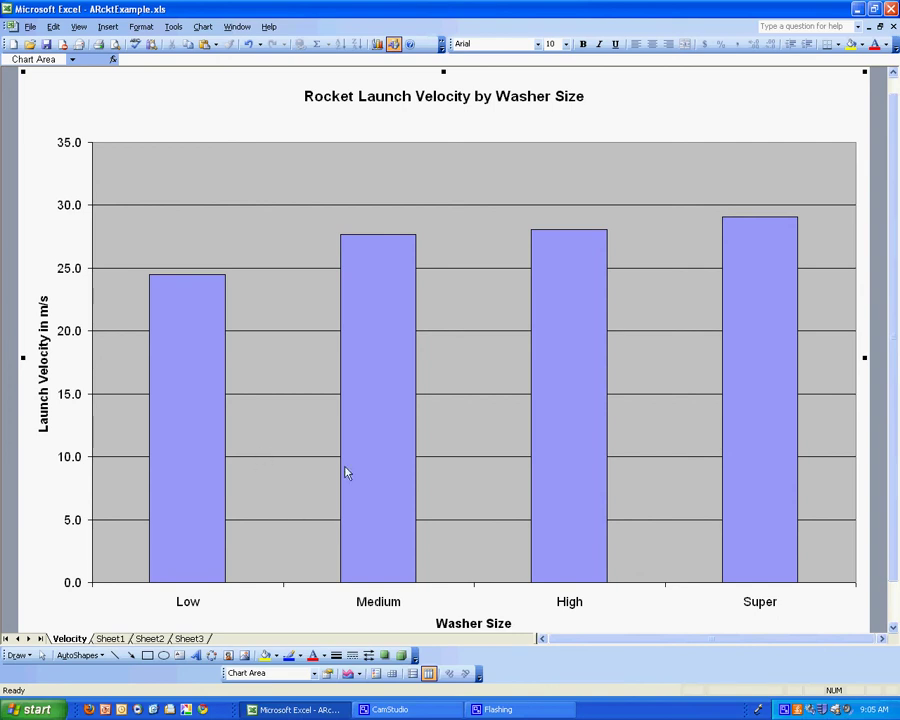
mouse_move(378, 430)
mouse_move(187, 330)
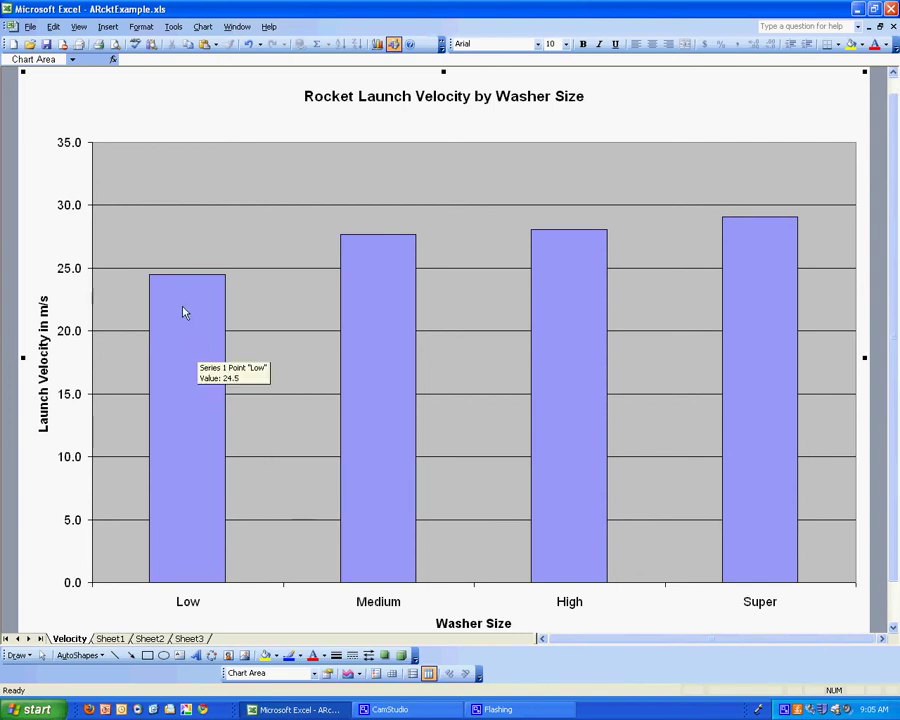
Give the velocity series Y error bars in Both directions with Custom amounts, starting the + range.
right_click(182, 301)
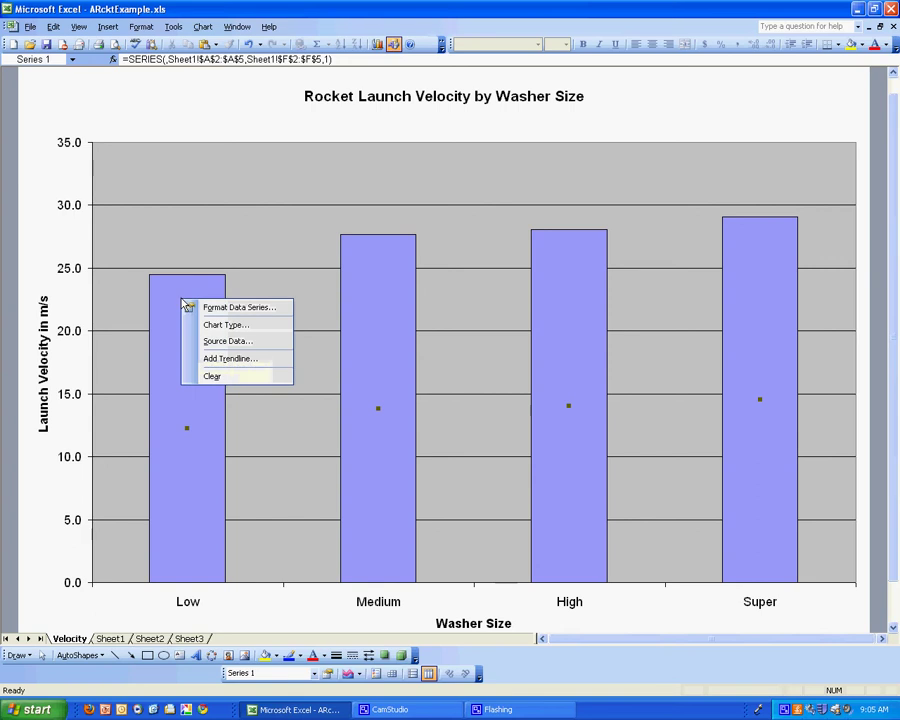
right_click(375, 272)
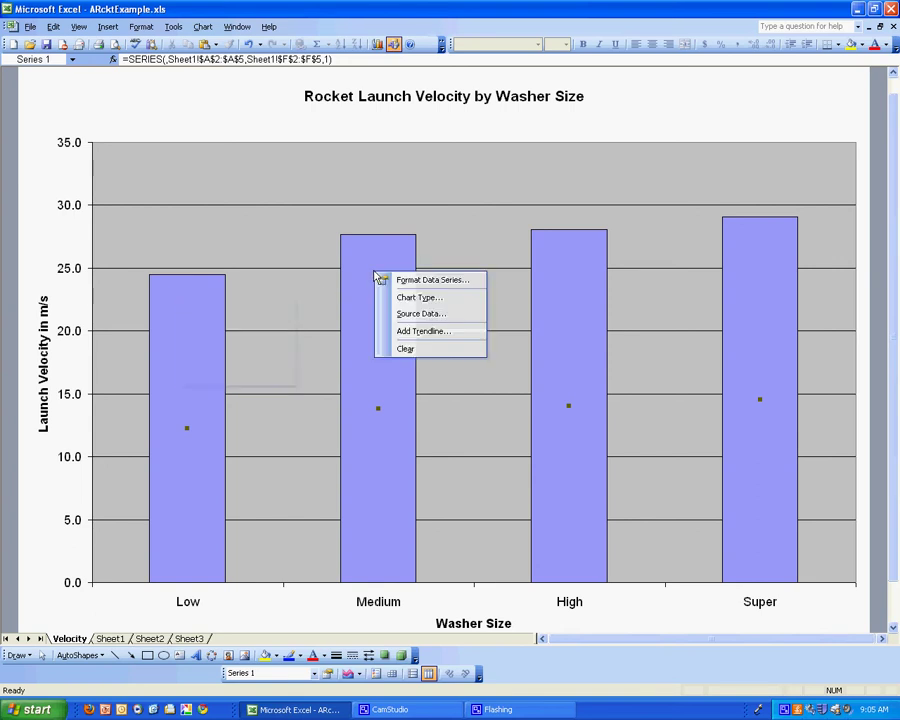
right_click(176, 310)
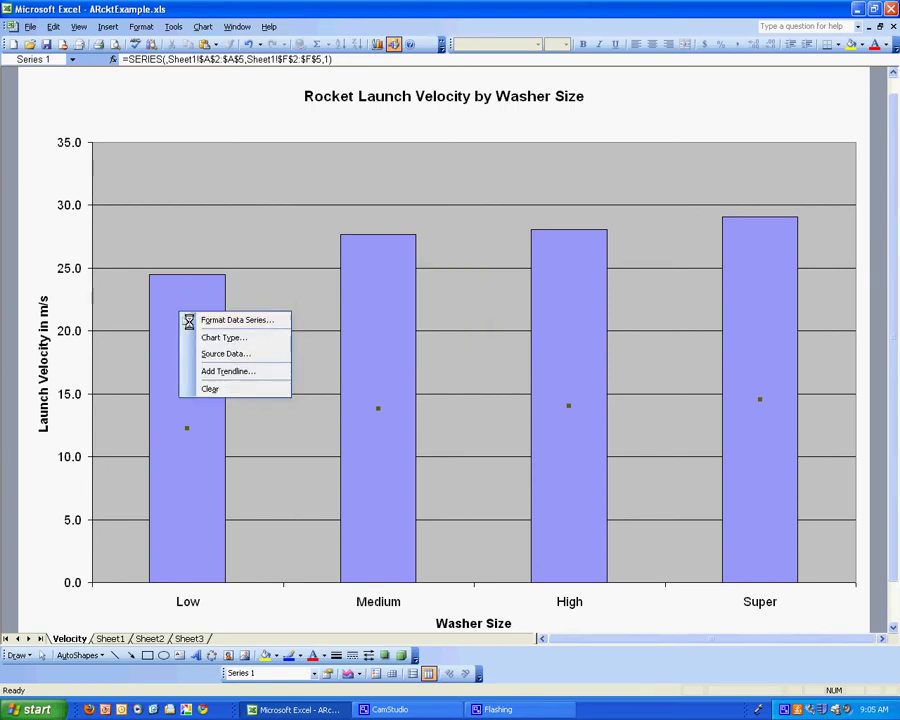
click(195, 317)
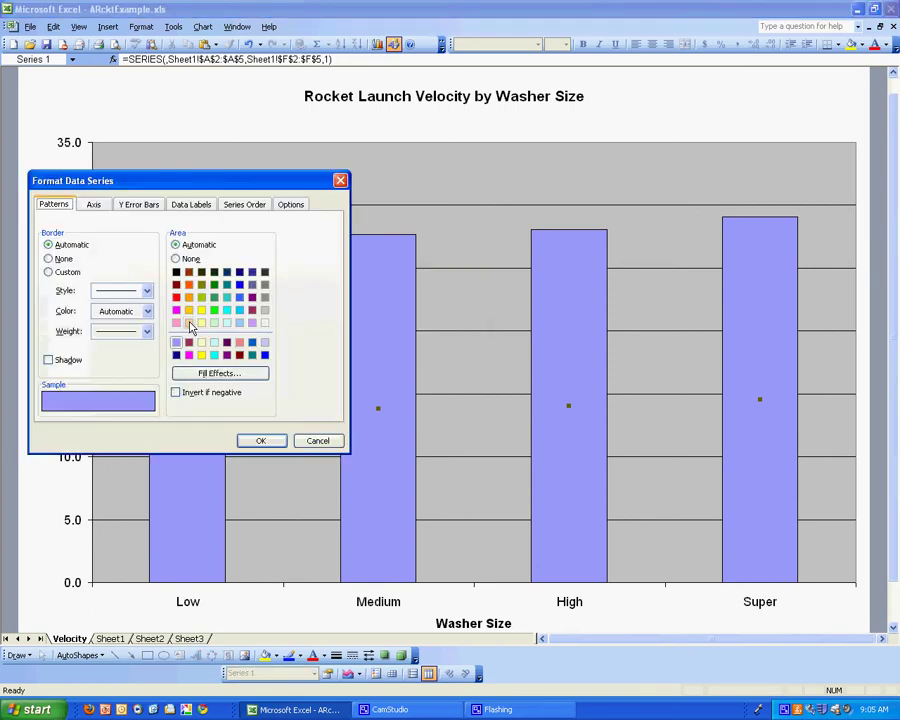
click(130, 206)
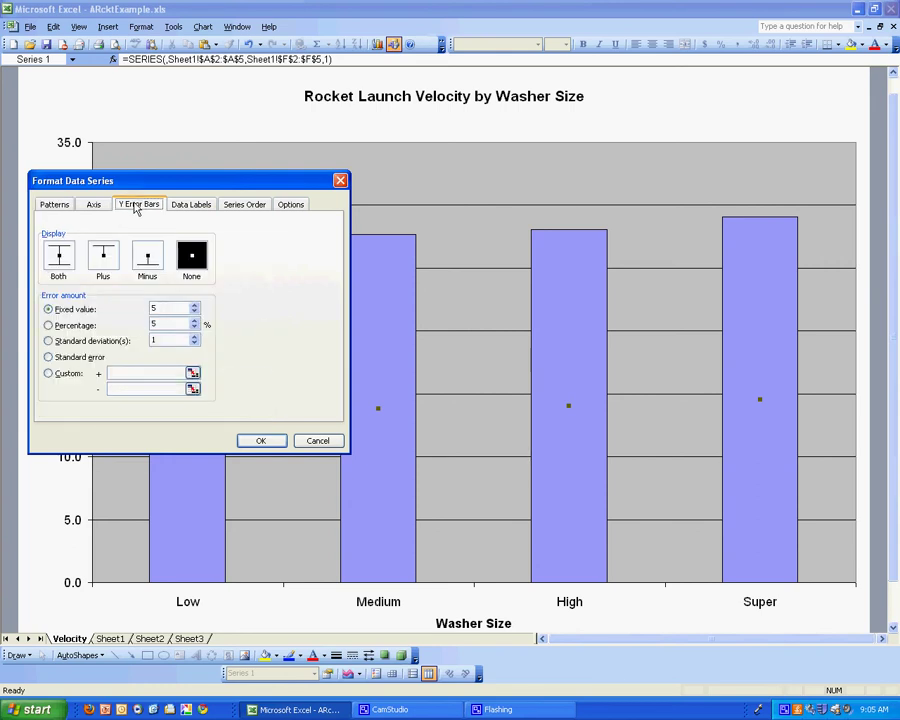
click(60, 257)
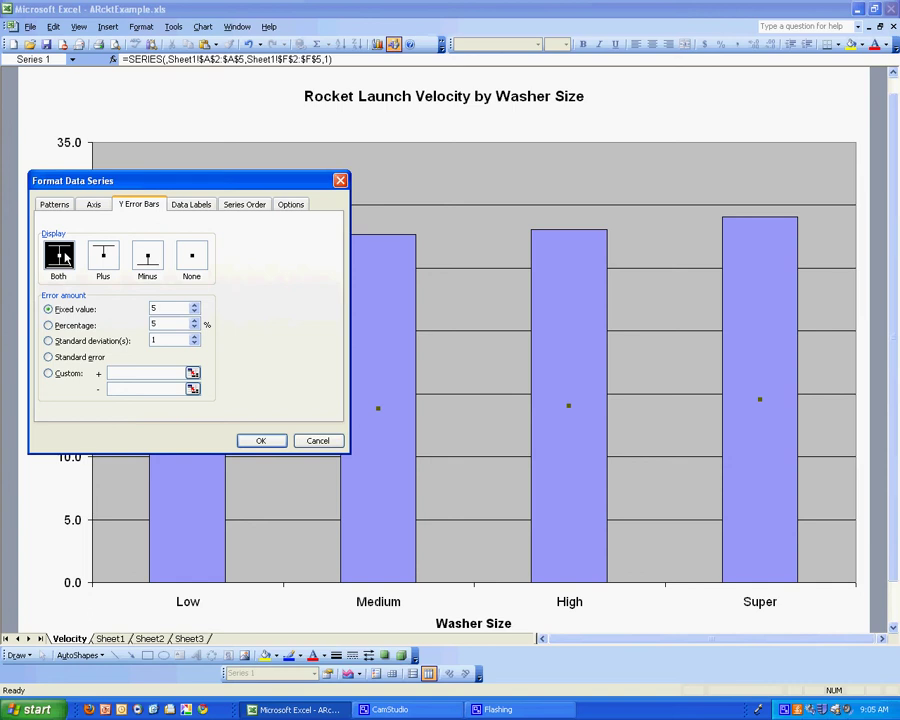
click(48, 374)
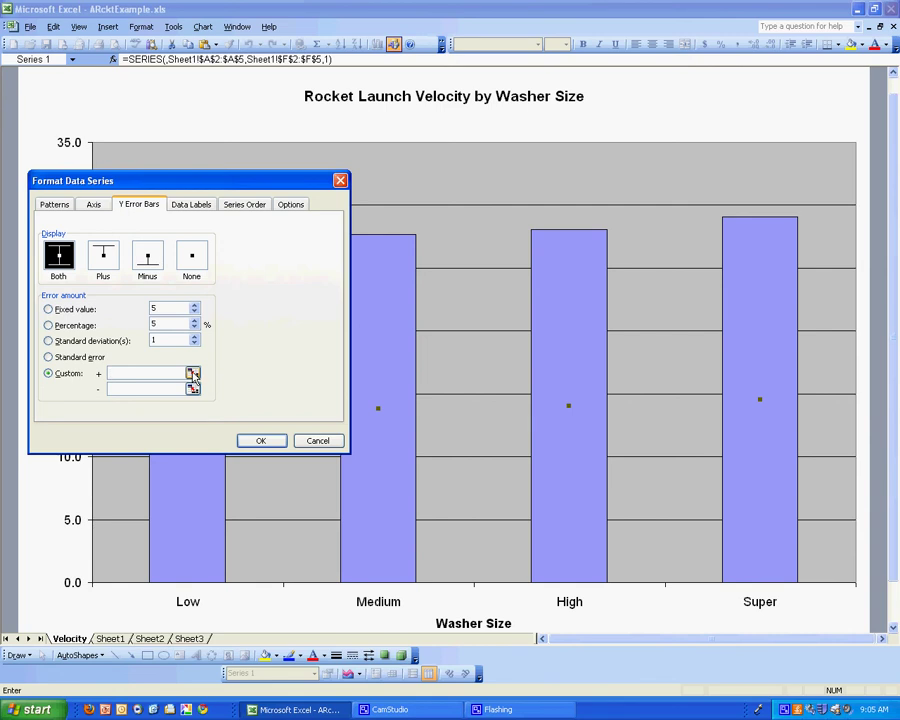
click(192, 374)
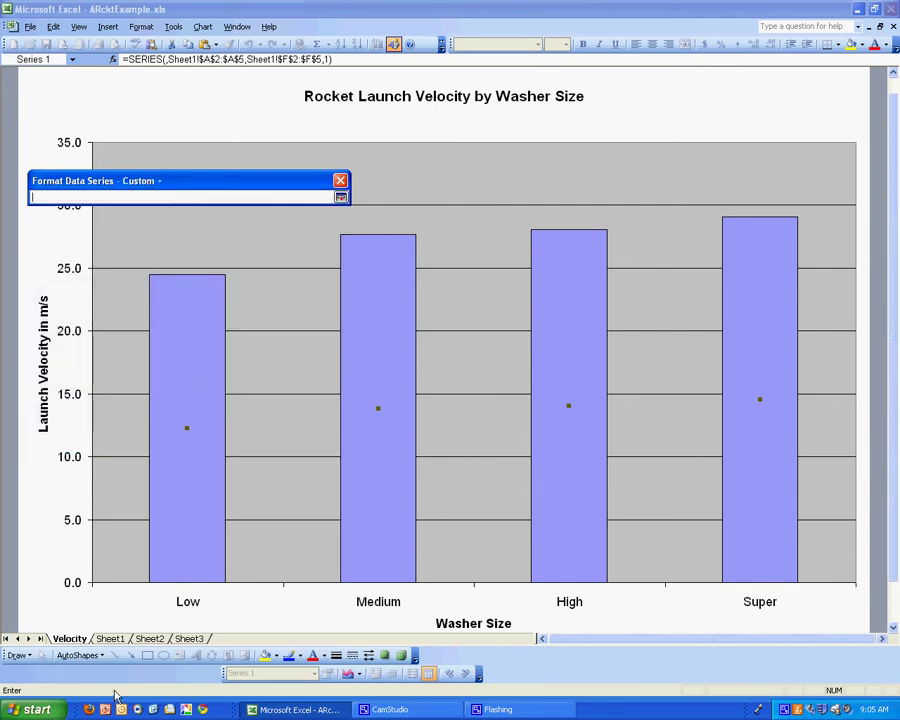
Set the plus error amounts to Sheet1 cells G2:G5.
click(112, 638)
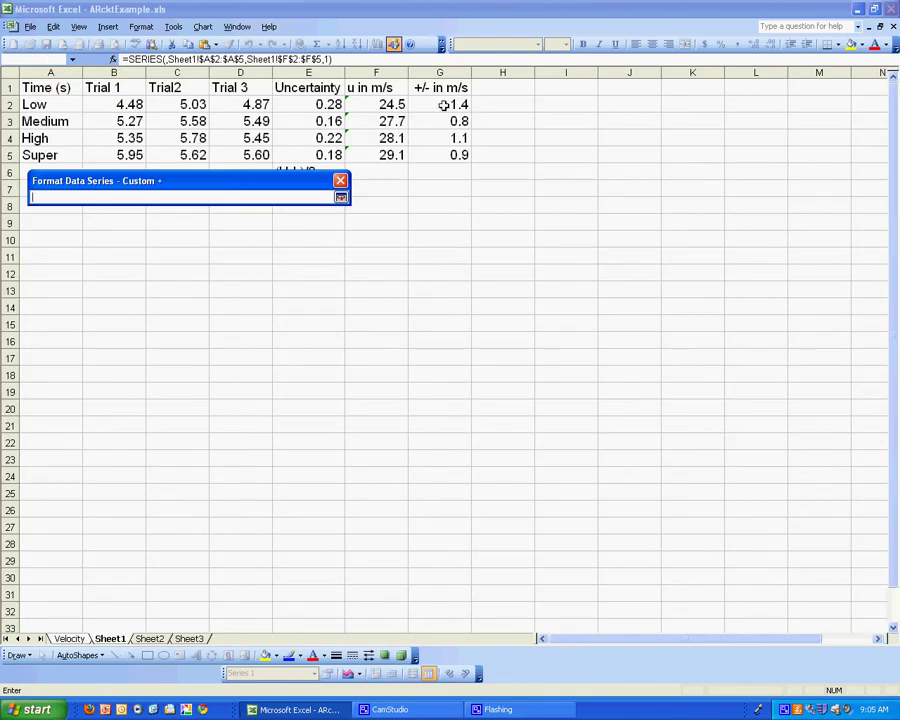
drag(443, 104, 446, 155)
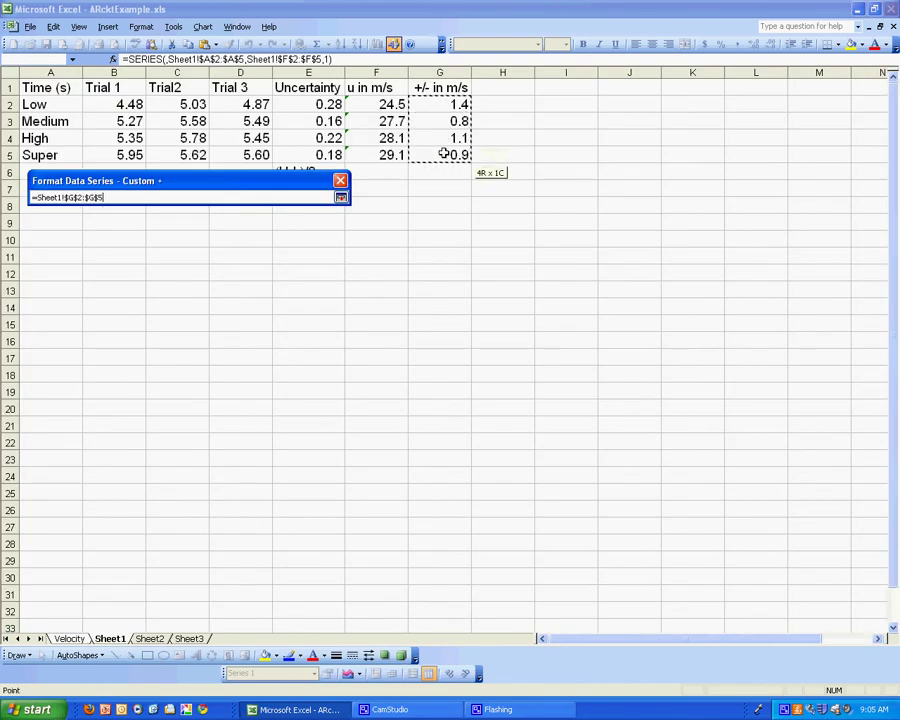
click(341, 198)
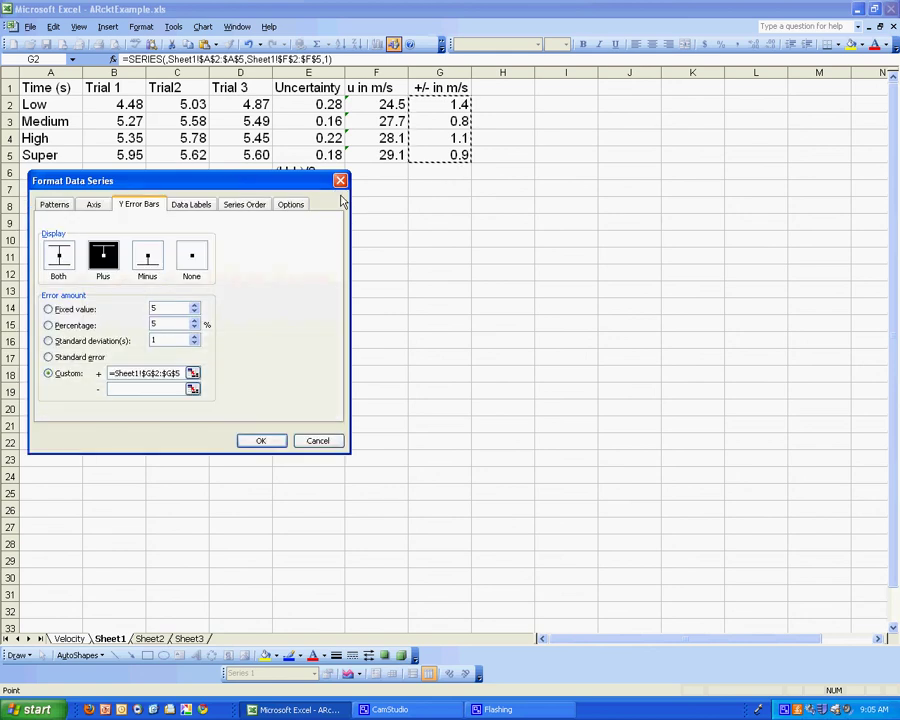
Set the minus error amounts to G2:G5 as well and apply the error bars.
click(193, 390)
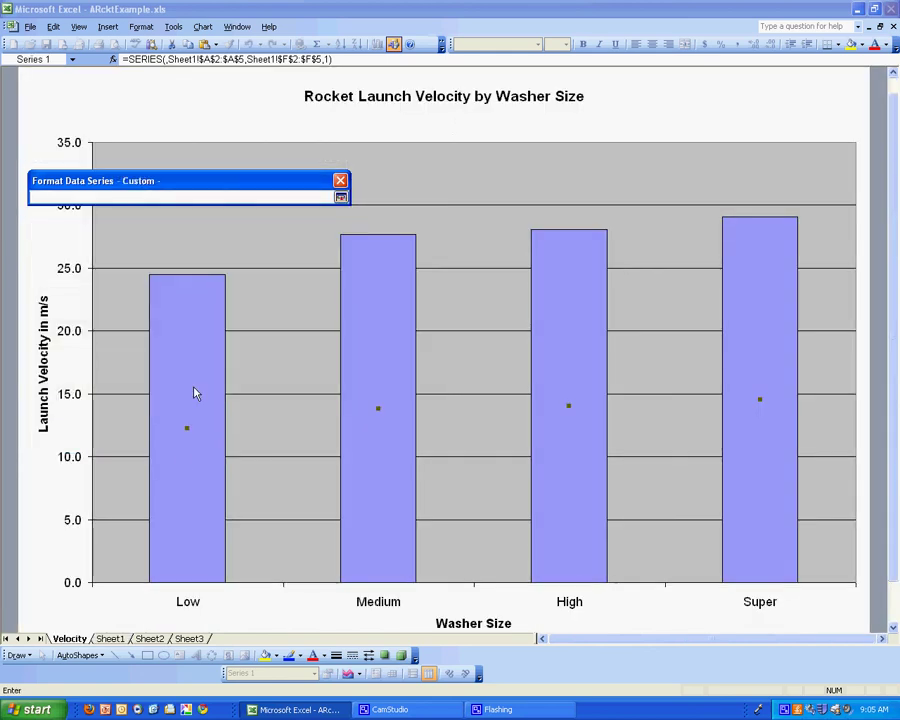
click(115, 639)
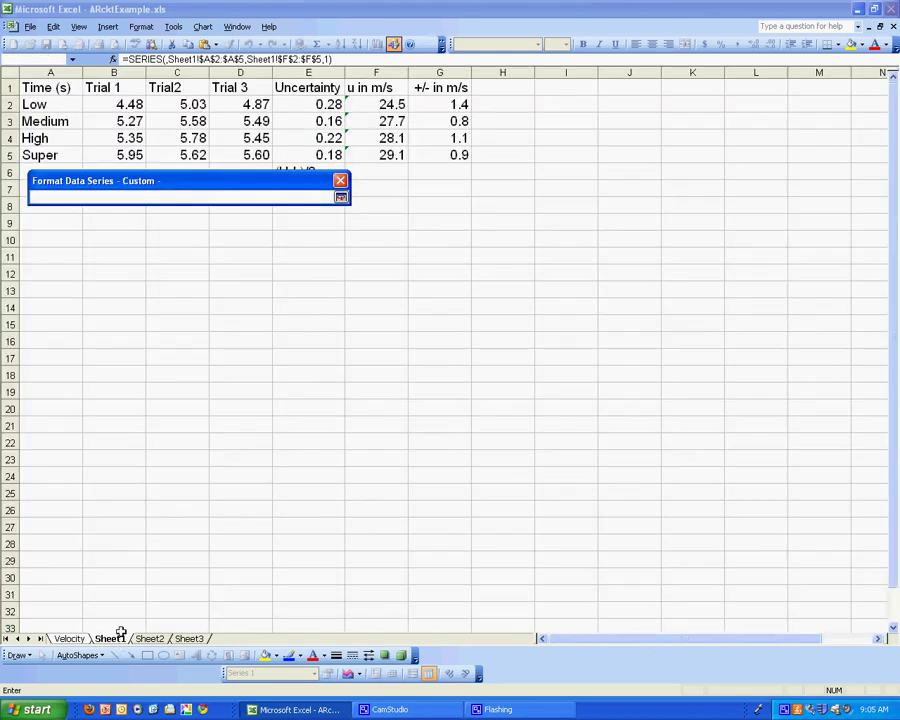
drag(457, 104, 446, 152)
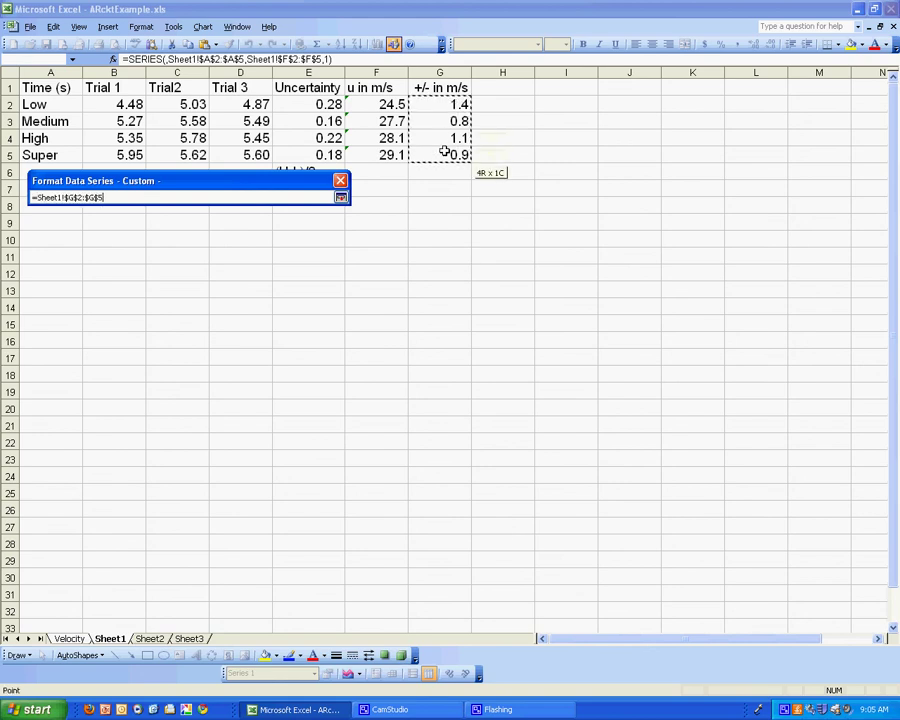
click(341, 197)
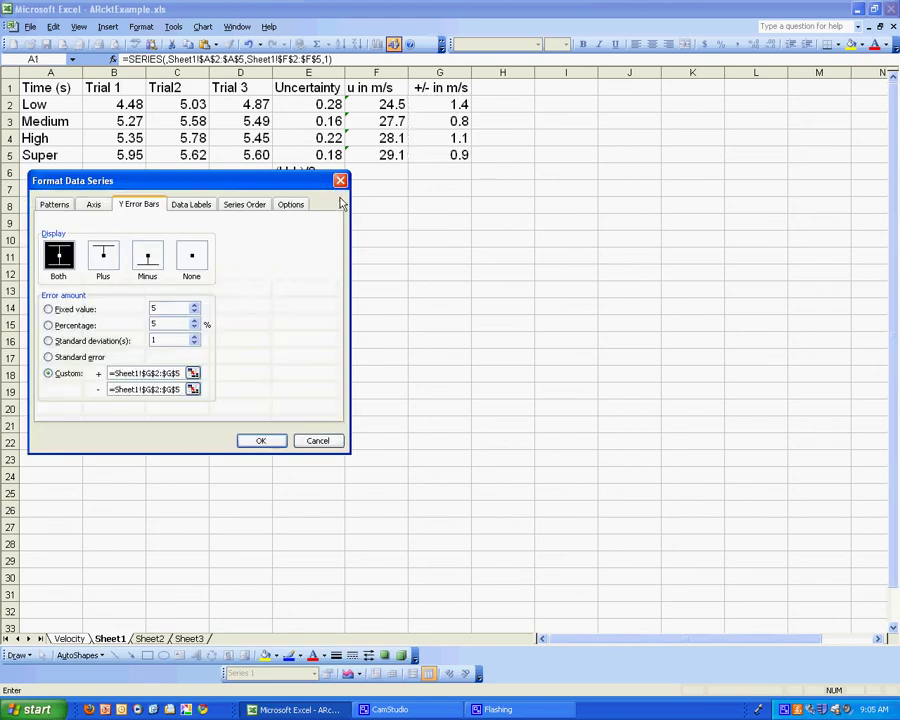
click(260, 440)
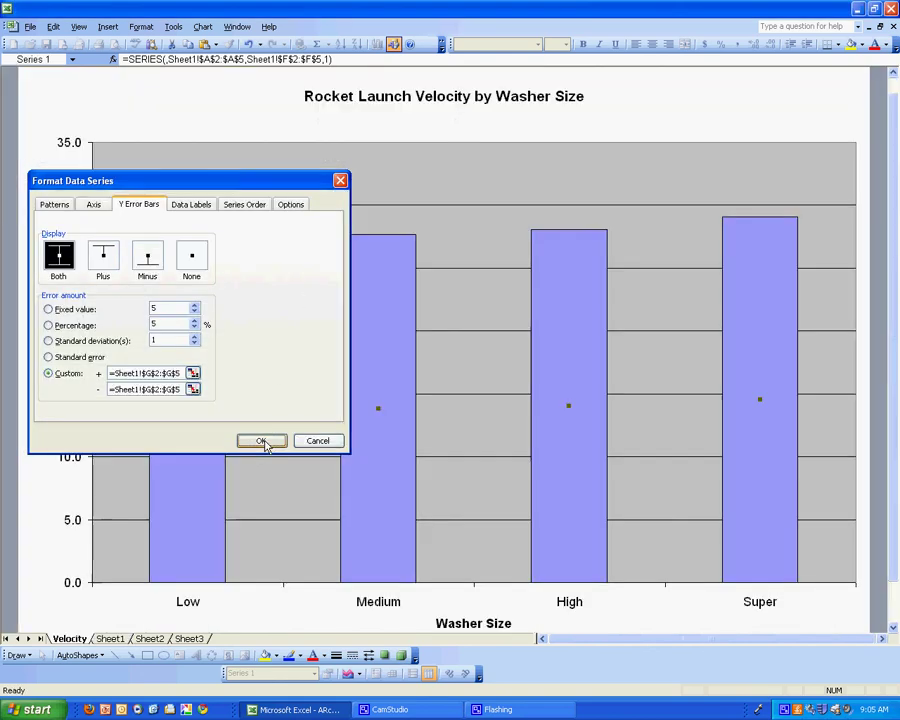